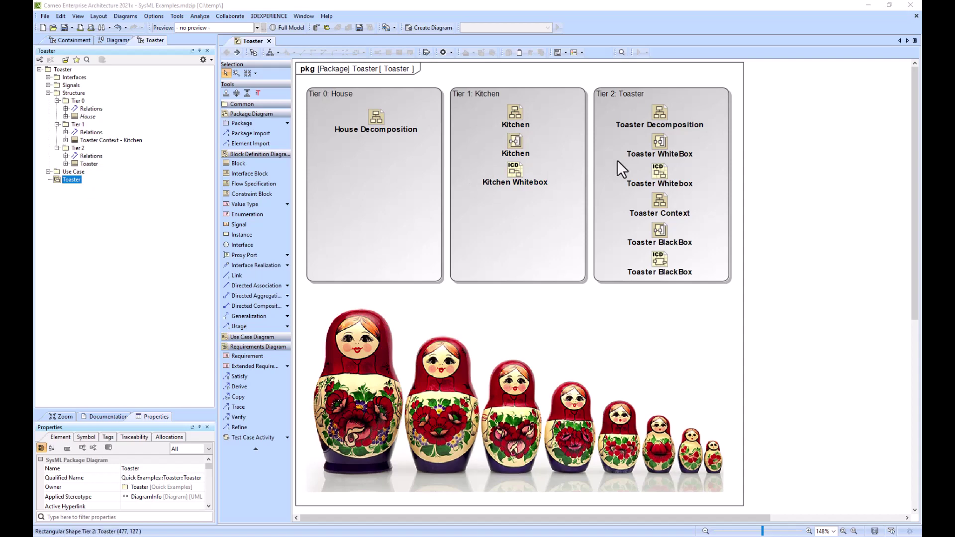
Inspect the Power Supply and Toaster blocks in the Toaster Decomposition diagram, then return to the package diagram
{"action": "double_click", "coordinate": [660, 113]}
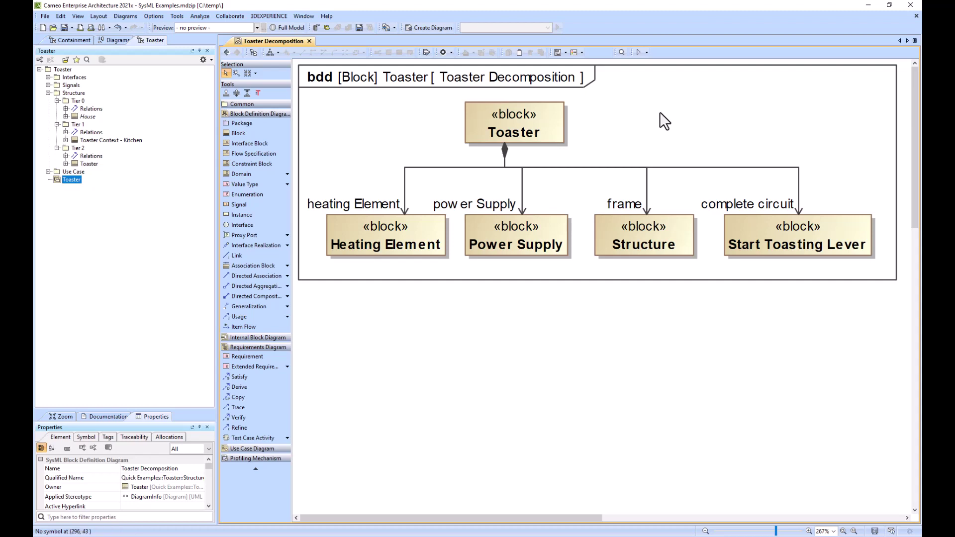
{"action": "left_click", "coordinate": [519, 234]}
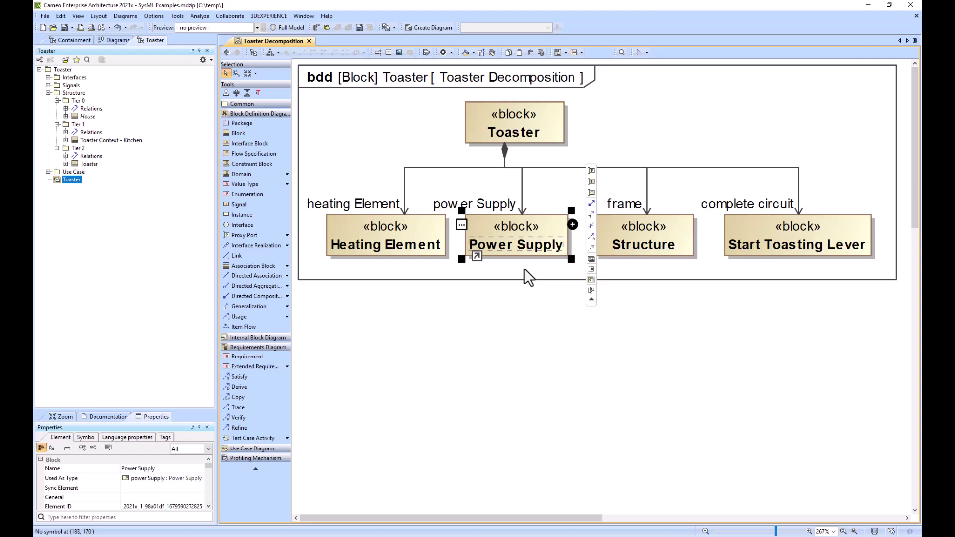
{"action": "left_click", "coordinate": [515, 130]}
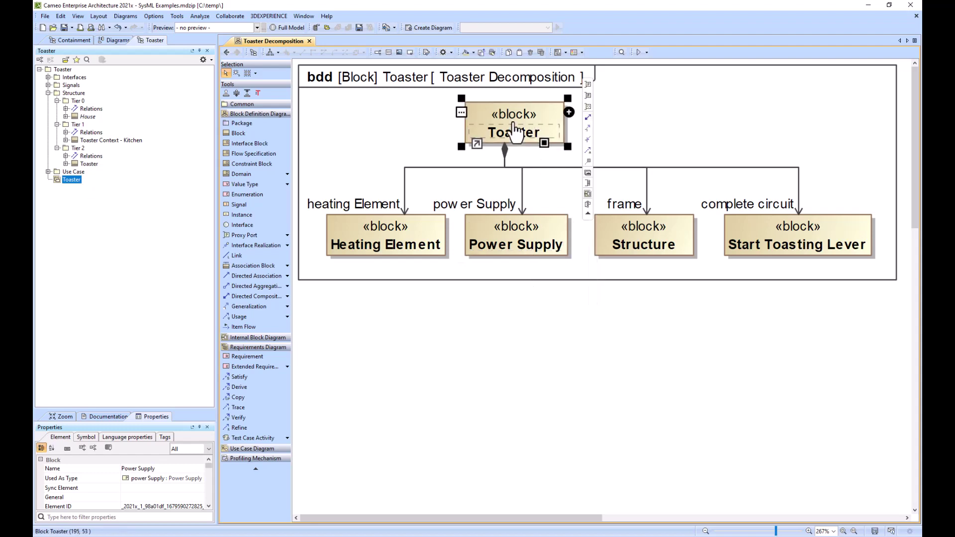
{"action": "left_click", "coordinate": [226, 52]}
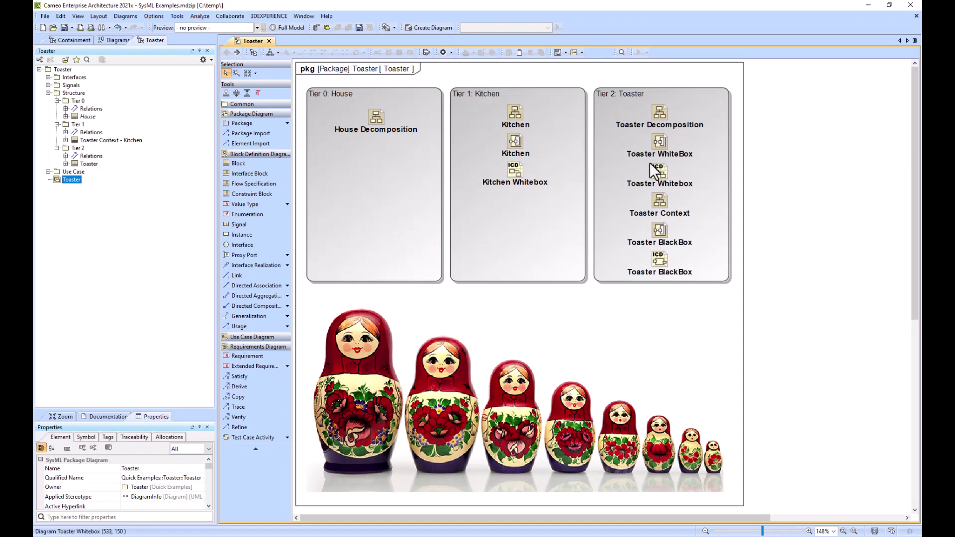
Inspect the power Supply, complete circuit and heating Element parts in Toaster WhiteBox, then go back
{"action": "double_click", "coordinate": [658, 146]}
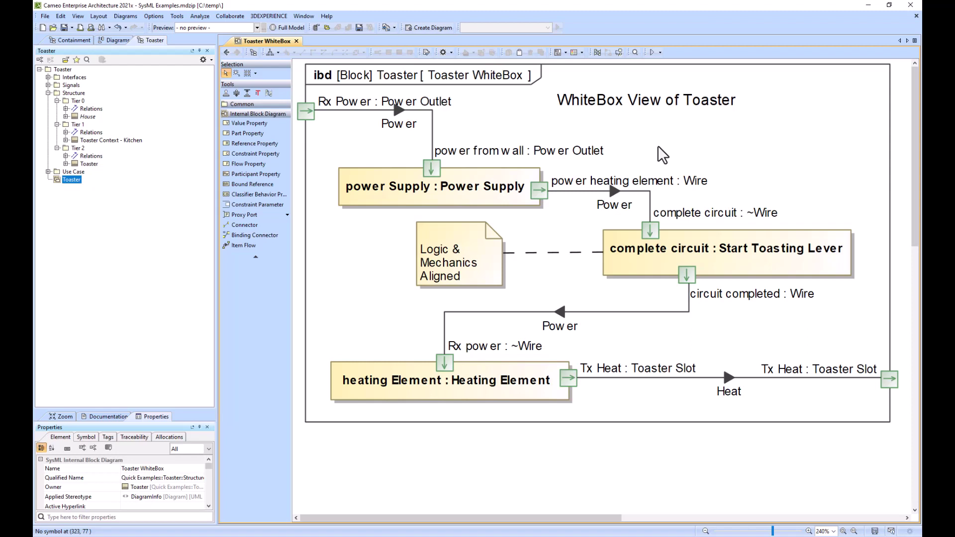
{"action": "left_click", "coordinate": [480, 182]}
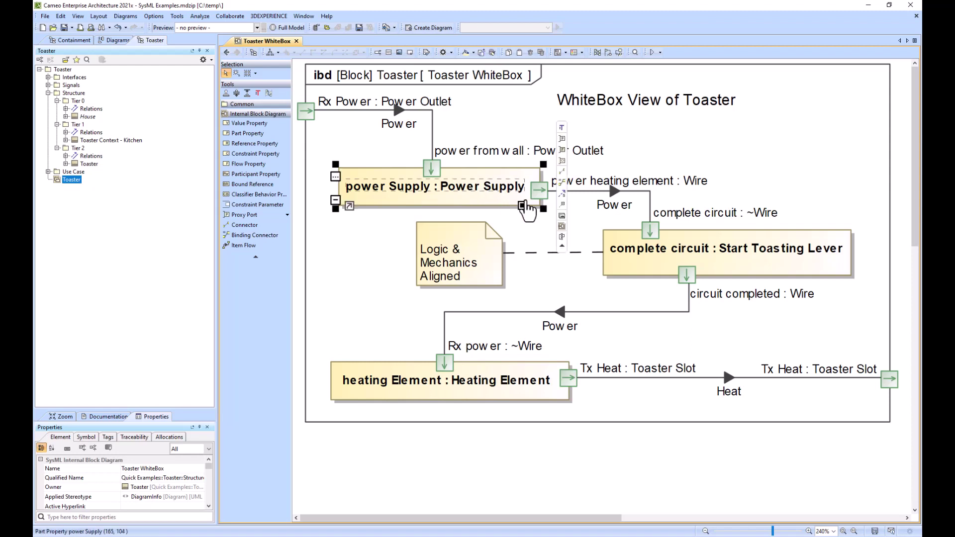
{"action": "left_click", "coordinate": [634, 252]}
{"action": "left_click", "coordinate": [498, 378]}
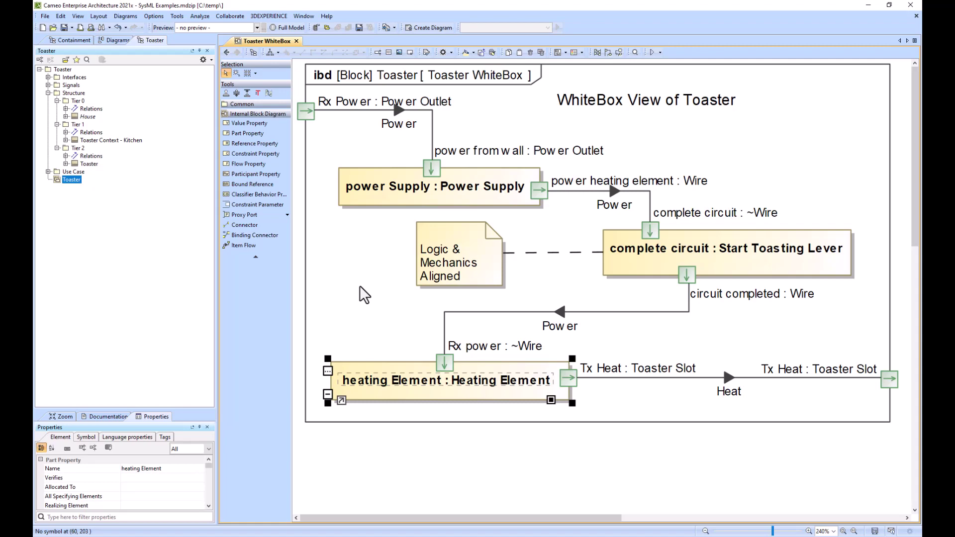
{"action": "left_click", "coordinate": [227, 53]}
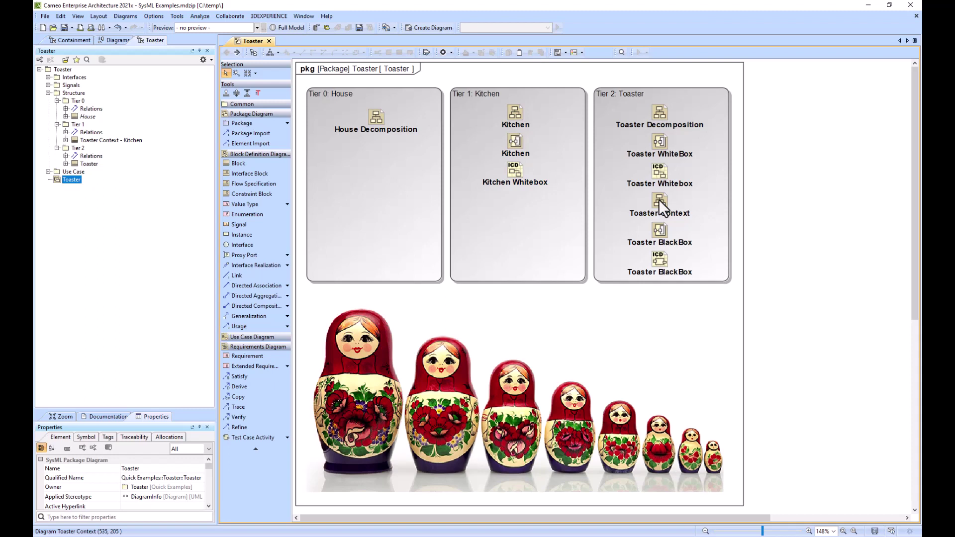
View the Toaster Context and Toaster BlackBox diagrams, returning to the package diagram after each
{"action": "double_click", "coordinate": [659, 199]}
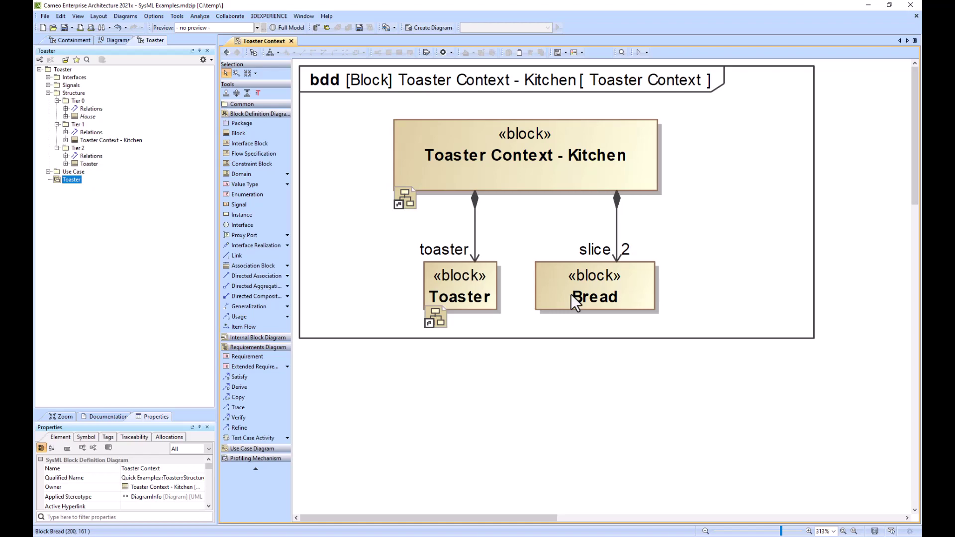
{"action": "left_click", "coordinate": [227, 53]}
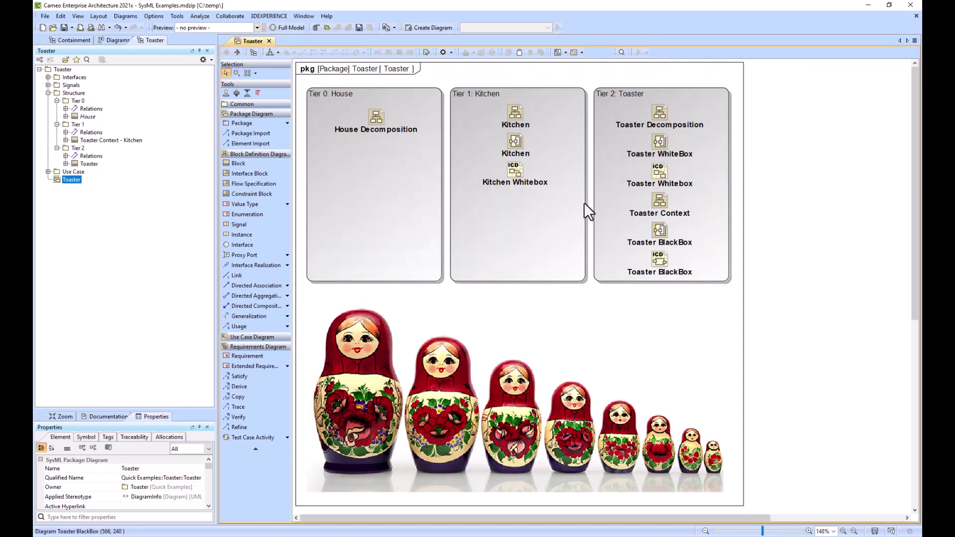
{"action": "double_click", "coordinate": [660, 234]}
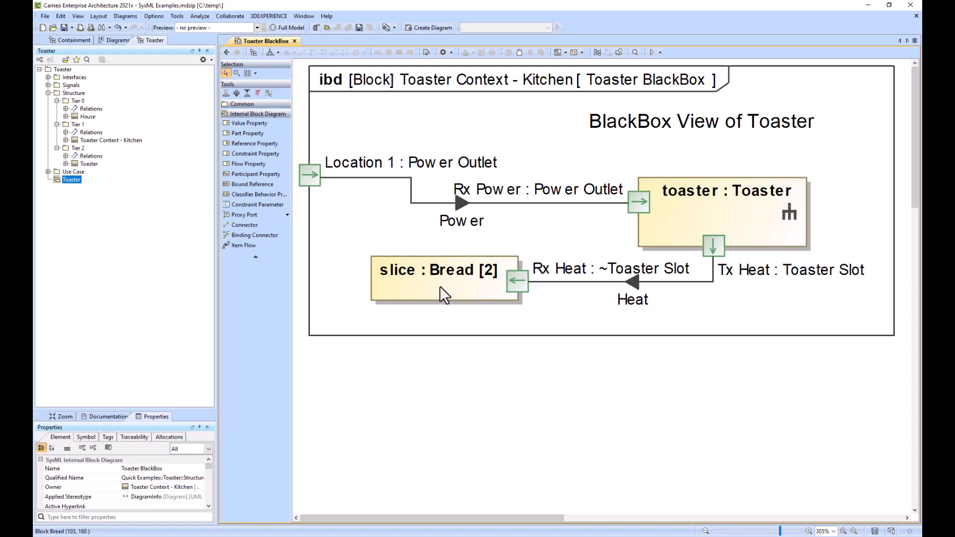
{"action": "left_click", "coordinate": [227, 52]}
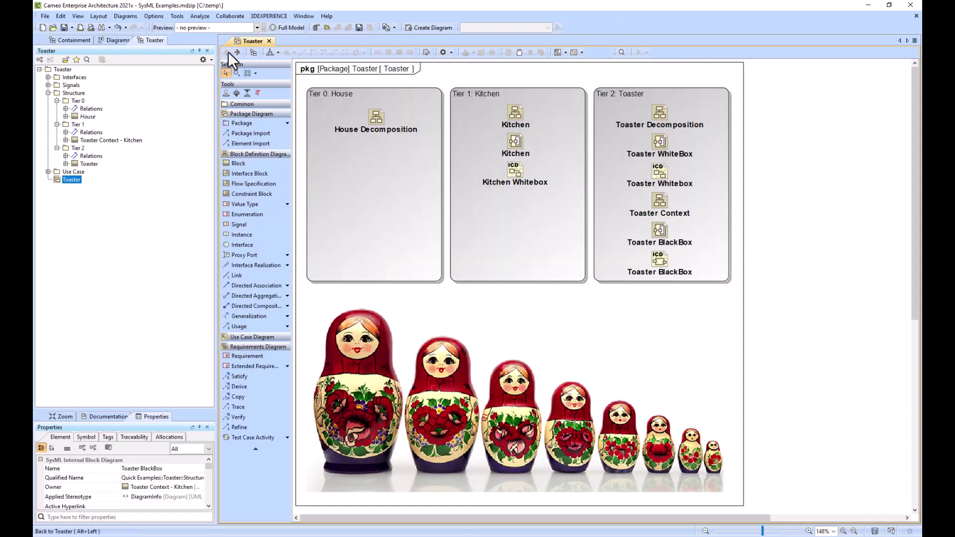
Open the Toaster BlackBox ICD table, then return to the Toaster package diagram
{"action": "double_click", "coordinate": [659, 261]}
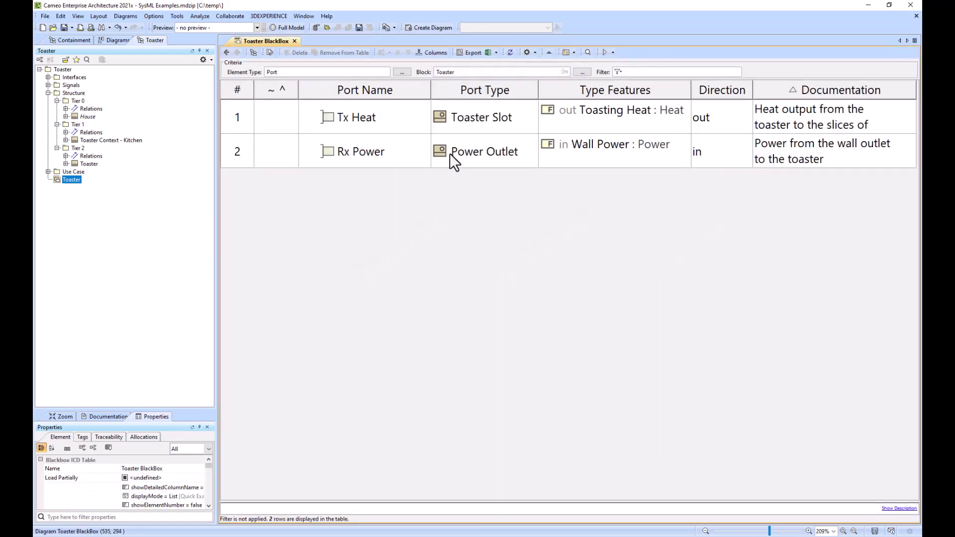
{"action": "left_click", "coordinate": [228, 53]}
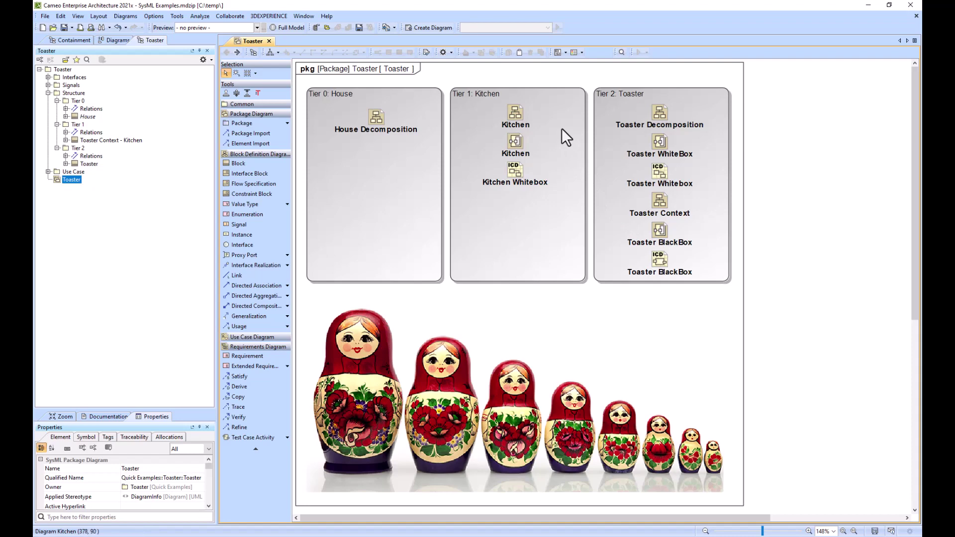
{"action": "double_click", "coordinate": [514, 113]}
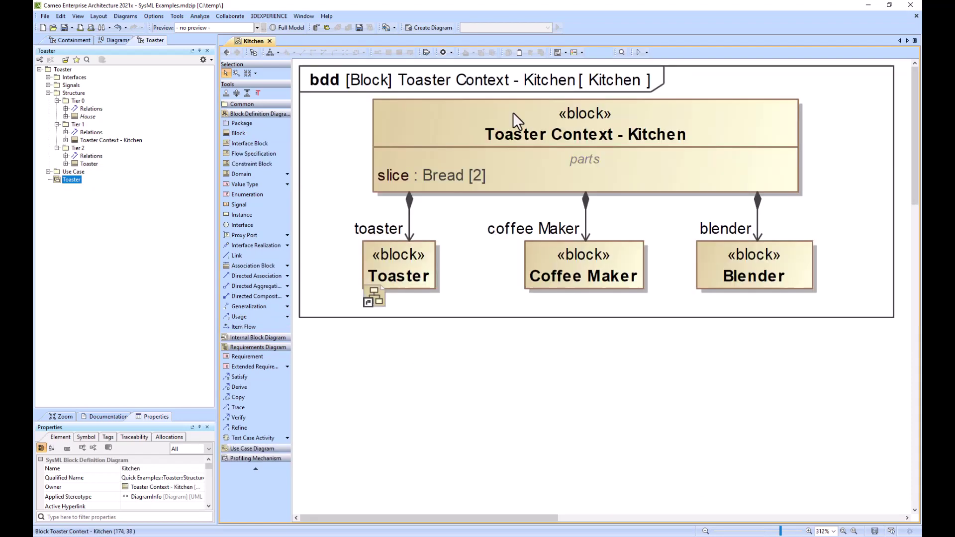
{"action": "left_click", "coordinate": [408, 257]}
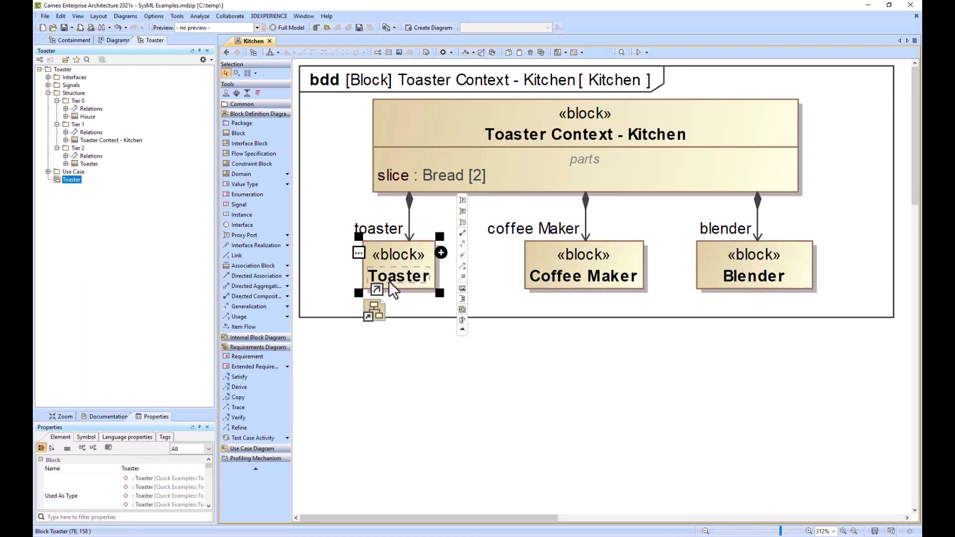
{"action": "left_click", "coordinate": [579, 258]}
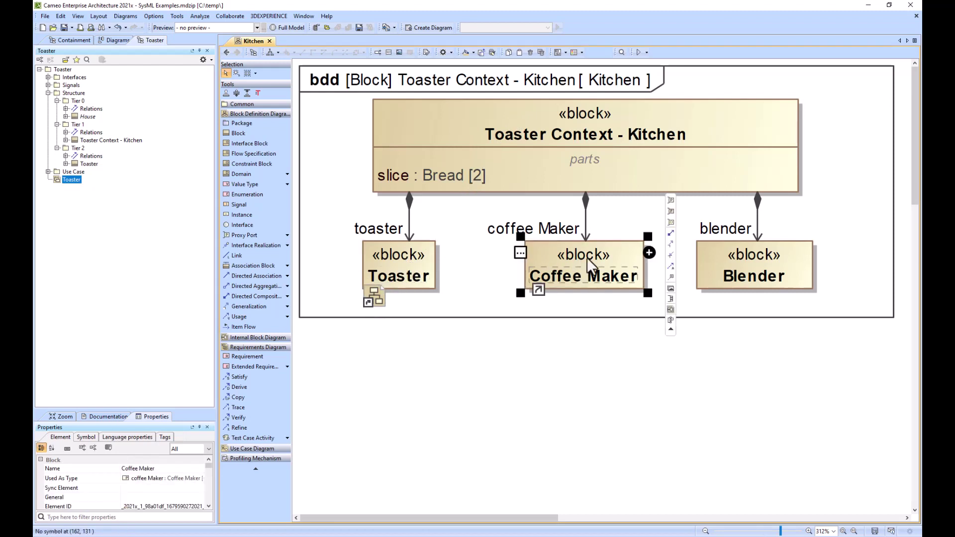
{"action": "left_click", "coordinate": [720, 261]}
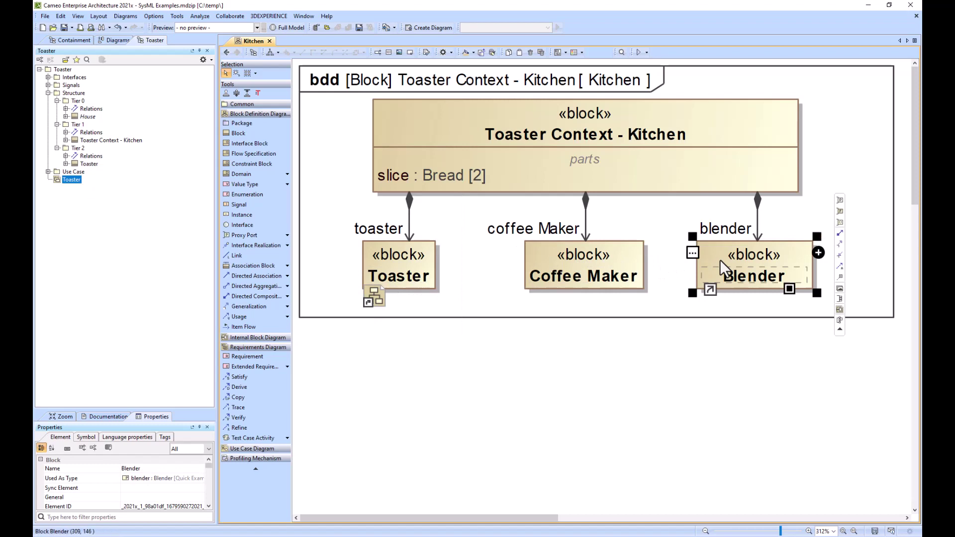
{"action": "left_click", "coordinate": [228, 55]}
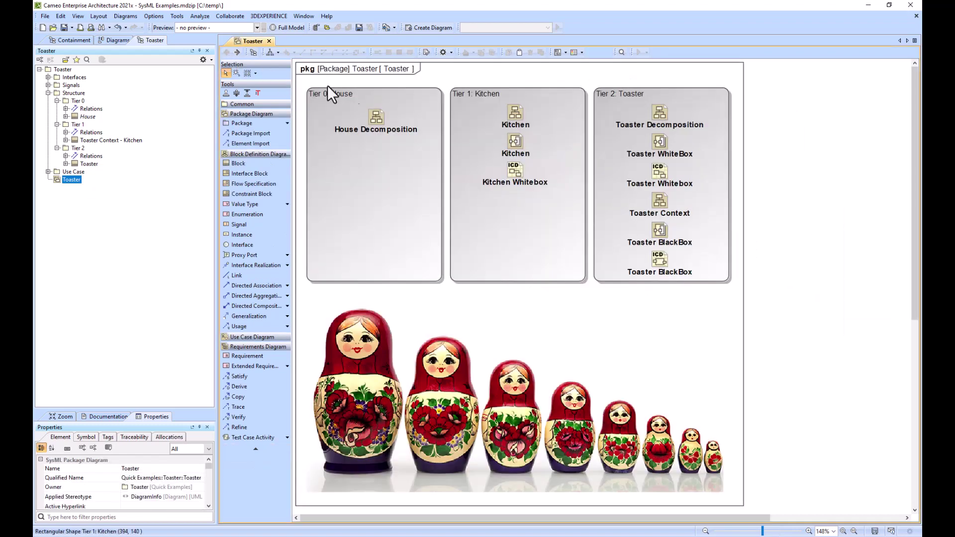
{"action": "double_click", "coordinate": [515, 143]}
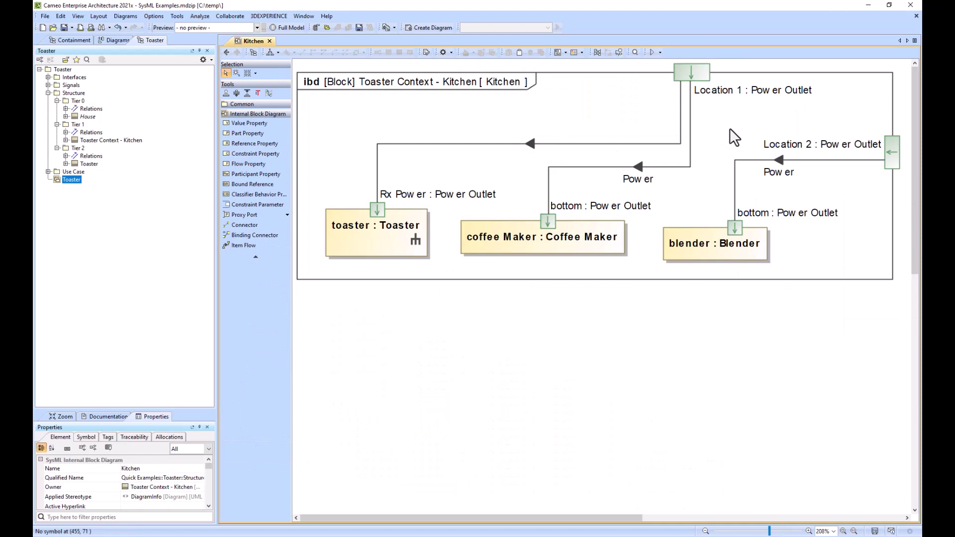
{"action": "mouse_move", "coordinate": [698, 77]}
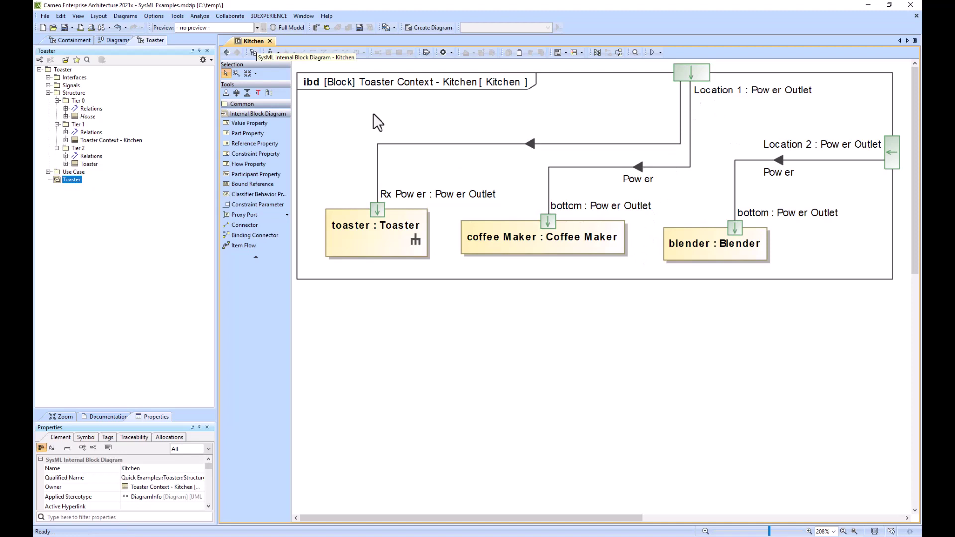
{"action": "mouse_move", "coordinate": [377, 222]}
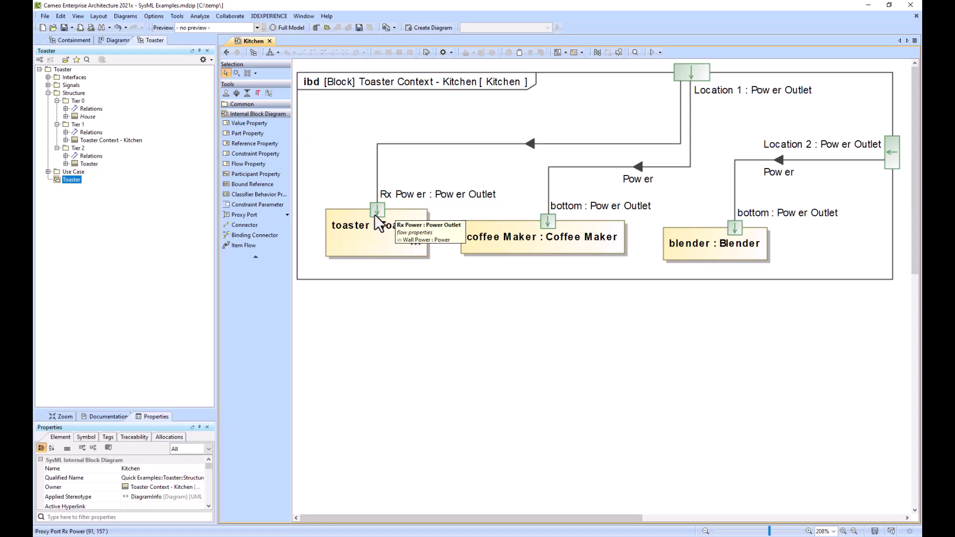
{"action": "left_click", "coordinate": [377, 212]}
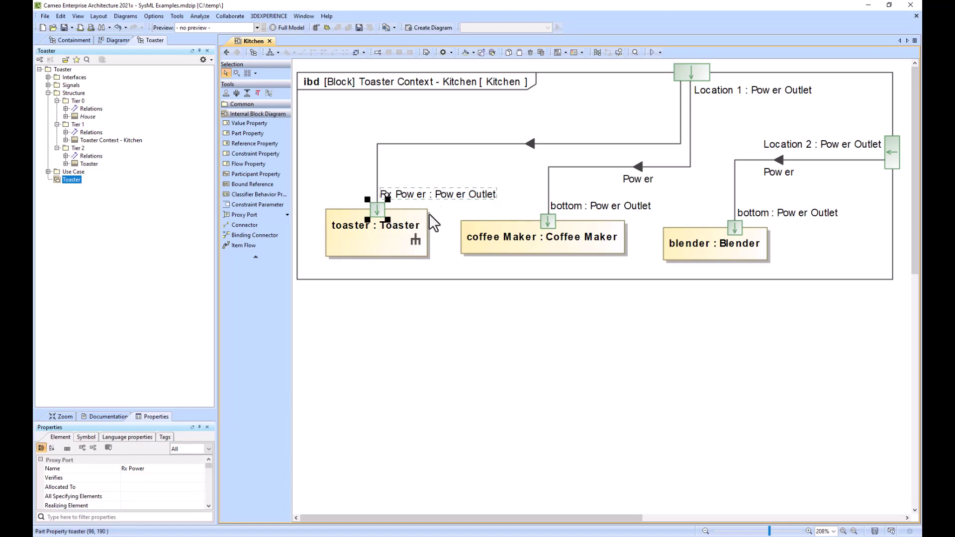
{"action": "left_click", "coordinate": [381, 246]}
{"action": "left_click", "coordinate": [598, 254]}
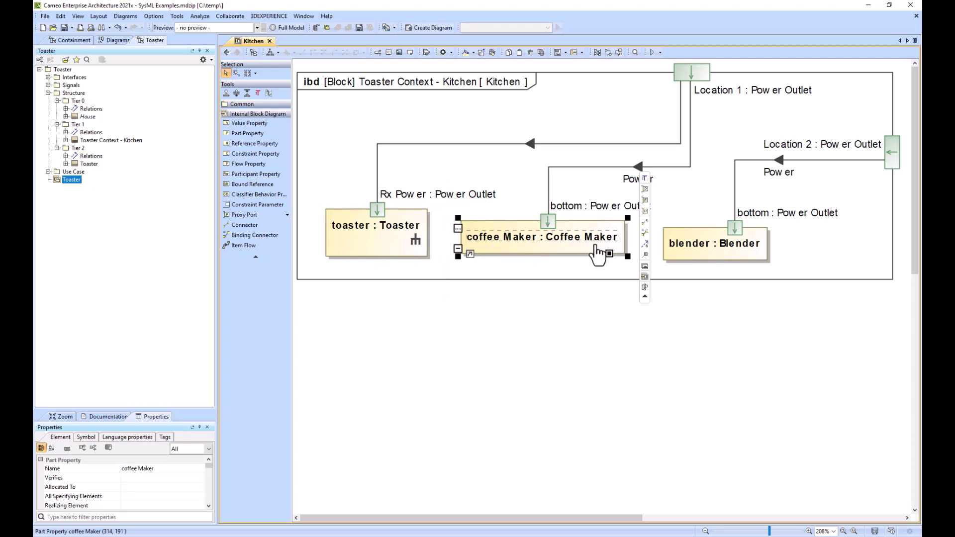
{"action": "left_click", "coordinate": [225, 52]}
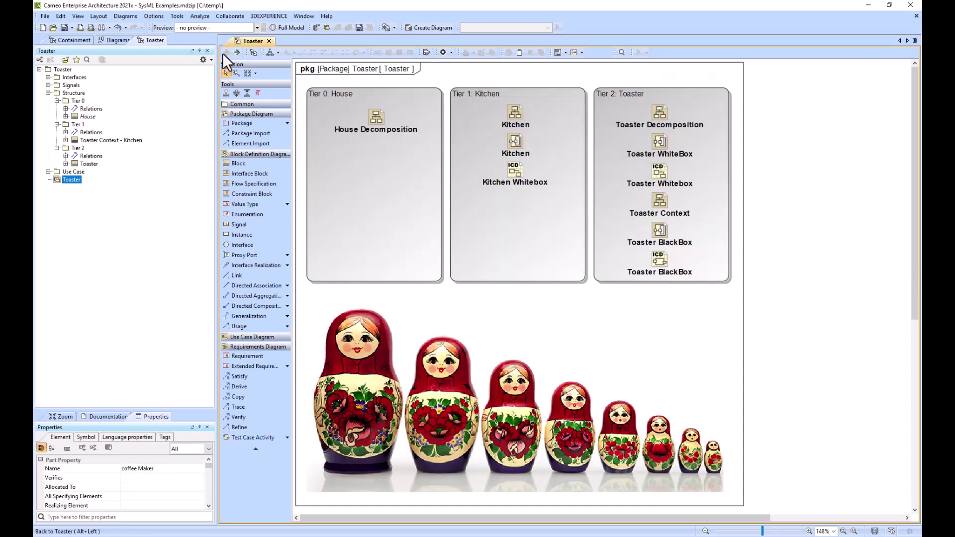
{"action": "double_click", "coordinate": [517, 166]}
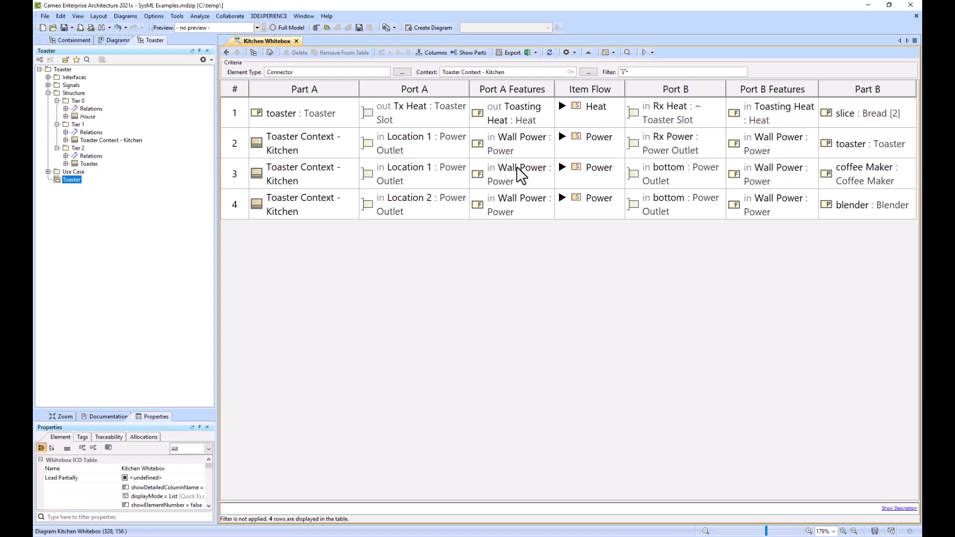
{"action": "left_click", "coordinate": [227, 52]}
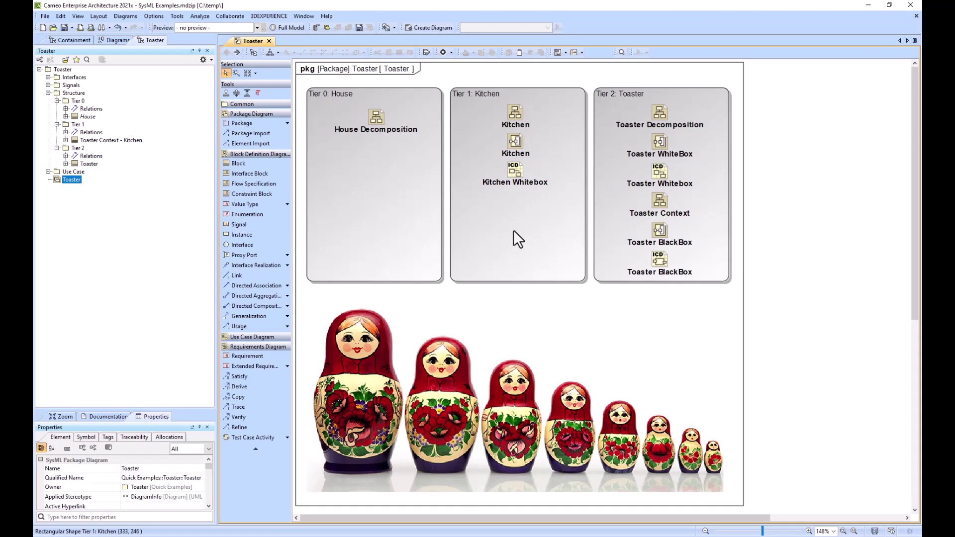
{"action": "double_click", "coordinate": [372, 120]}
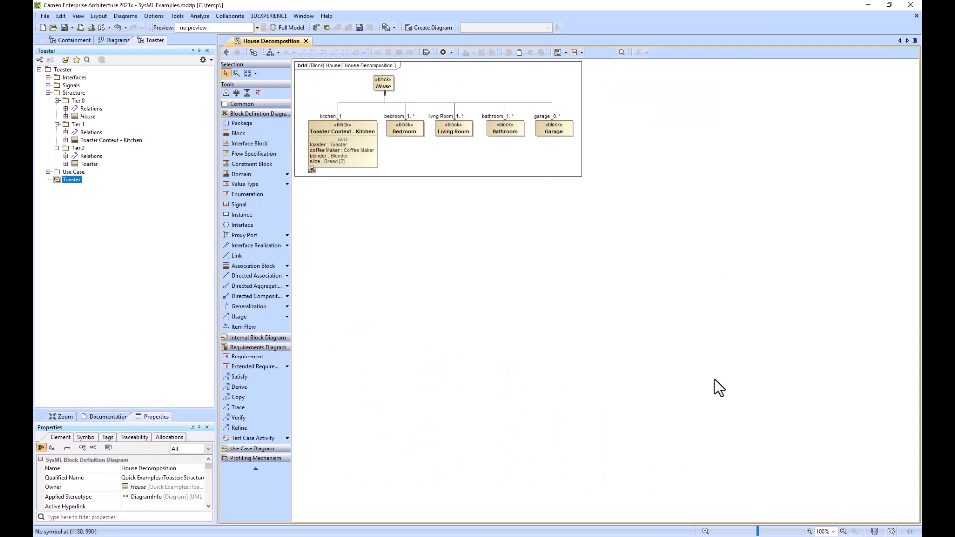
{"action": "key", "text": "ctrl+w"}
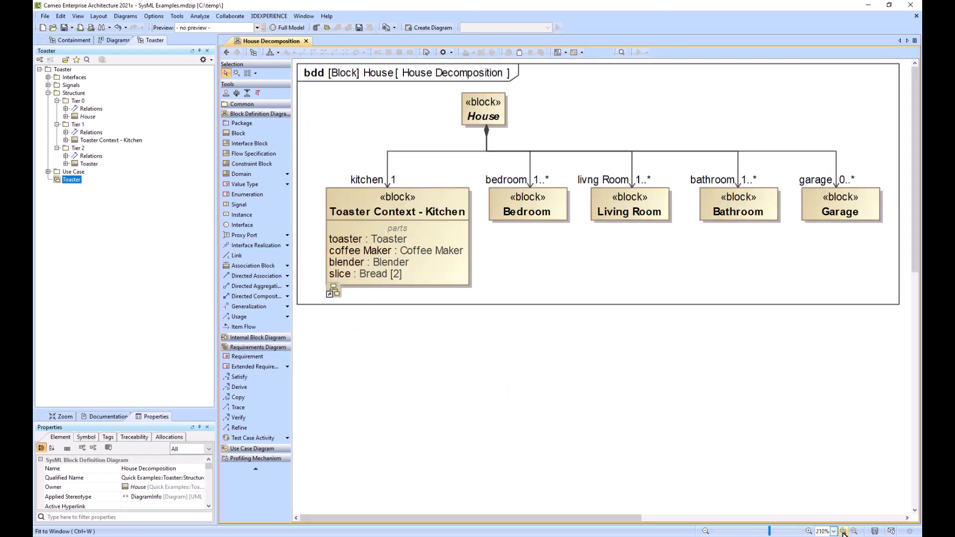
{"action": "left_click", "coordinate": [226, 52]}
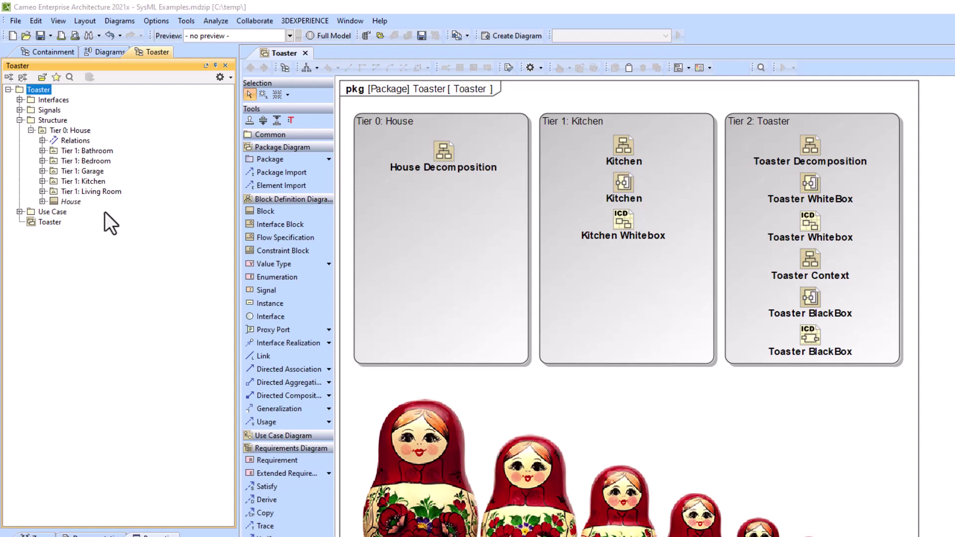
Convert the Tier 0: House package to another element type through Refactor > Convert To, accepting the warning
{"action": "right_click", "coordinate": [56, 132]}
{"action": "mouse_move", "coordinate": [95, 271]}
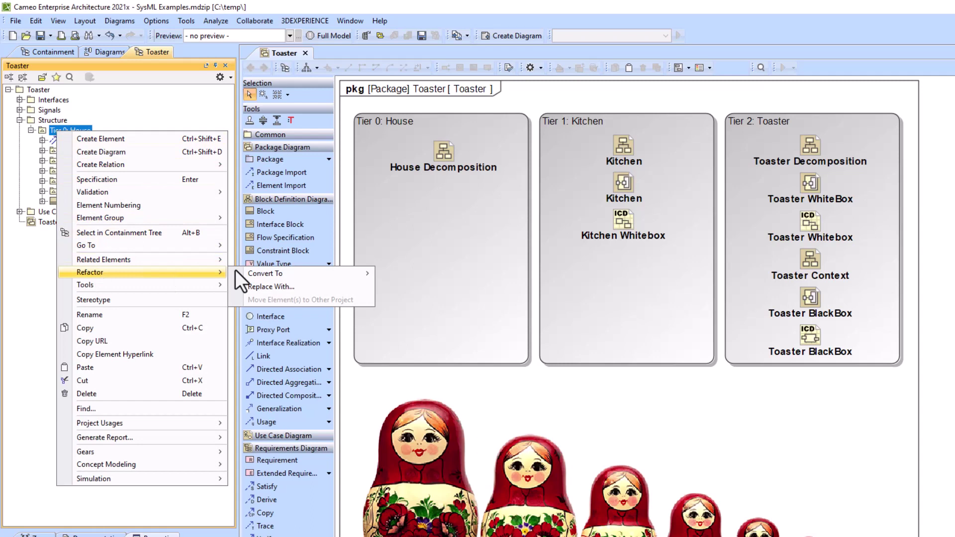
{"action": "mouse_move", "coordinate": [268, 273]}
{"action": "left_click", "coordinate": [413, 290]}
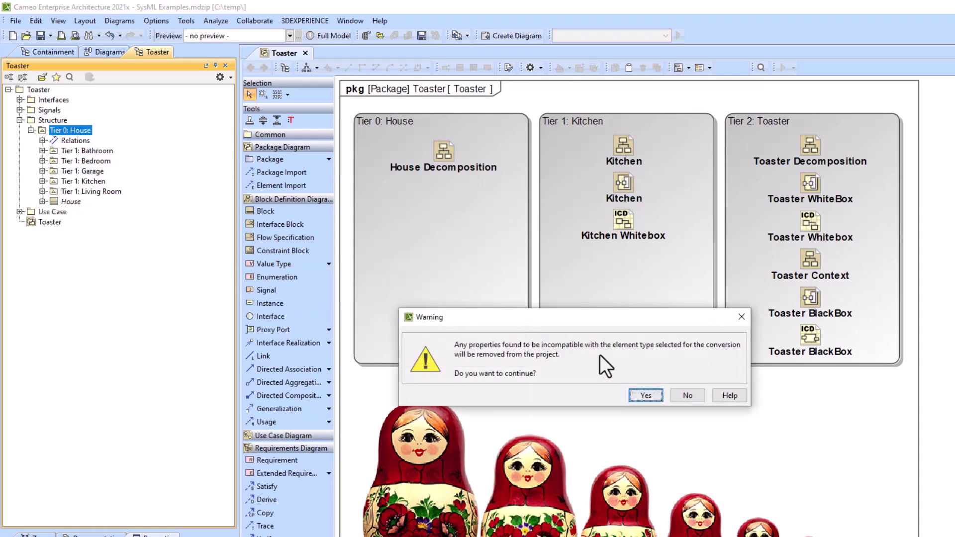
{"action": "left_click", "coordinate": [660, 394]}
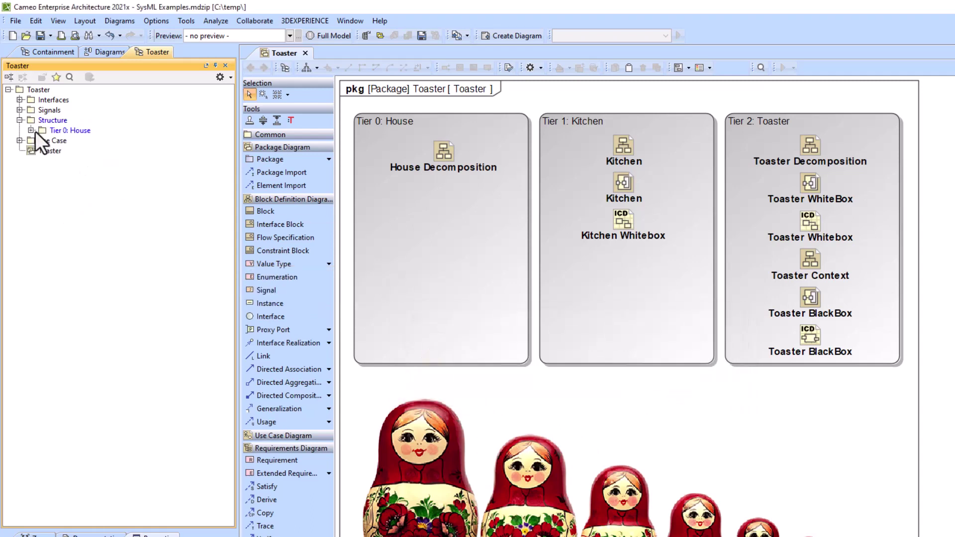
Convert Tier 0: House into a Model and expand it to show its room packages
{"action": "right_click", "coordinate": [58, 132]}
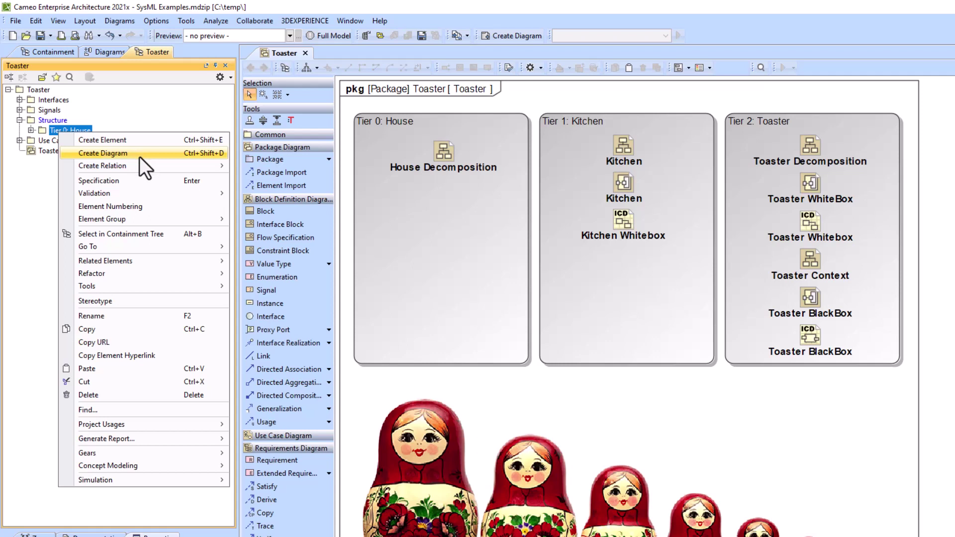
{"action": "mouse_move", "coordinate": [135, 276]}
{"action": "mouse_move", "coordinate": [282, 272]}
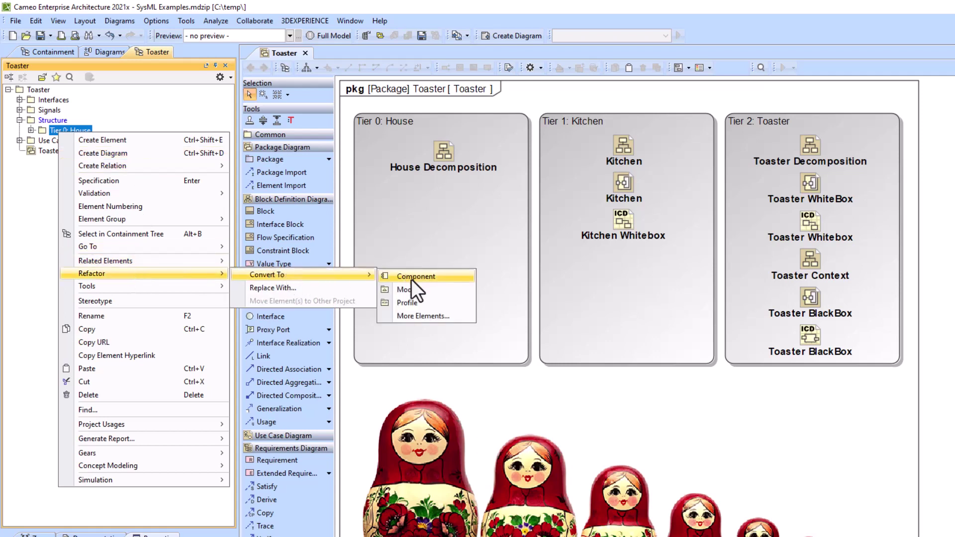
{"action": "left_click", "coordinate": [416, 290]}
{"action": "left_click", "coordinate": [31, 131]}
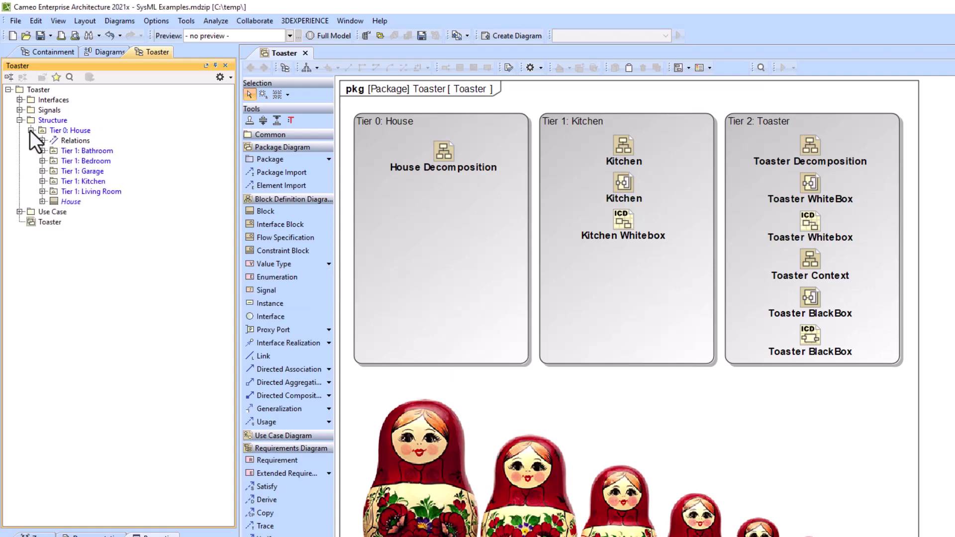
Select Tier 0: House, each Tier 1 room package and the House block in turn
{"action": "left_click", "coordinate": [61, 132]}
{"action": "left_click", "coordinate": [70, 151]}
{"action": "left_click", "coordinate": [70, 160]}
{"action": "left_click", "coordinate": [72, 171]}
{"action": "left_click", "coordinate": [73, 181]}
{"action": "left_click", "coordinate": [73, 192]}
{"action": "left_click", "coordinate": [72, 201]}
Expand House, Tier 1: Bathroom, Bedroom, Garage and Kitchen to reveal their blocks and Tier 2 packages
{"action": "left_click", "coordinate": [43, 201]}
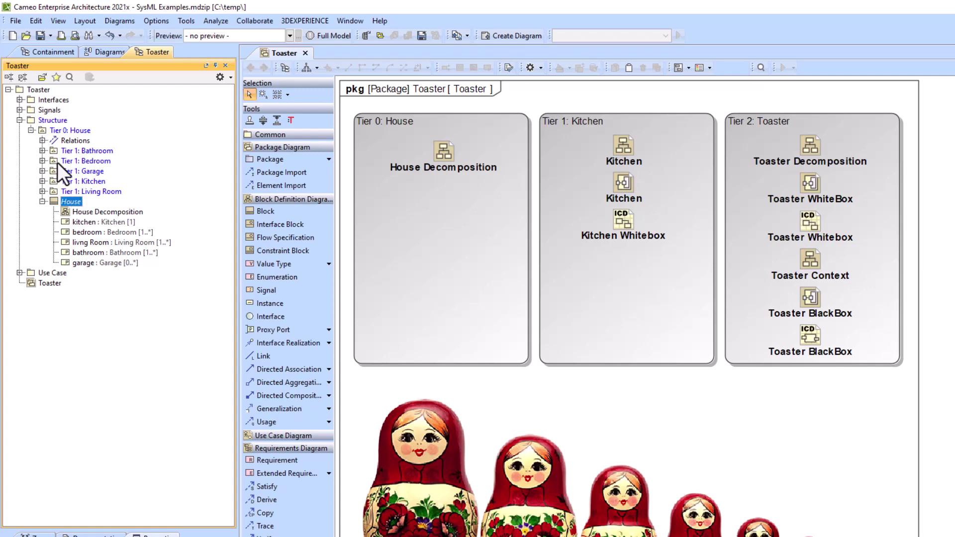
{"action": "left_click", "coordinate": [43, 151]}
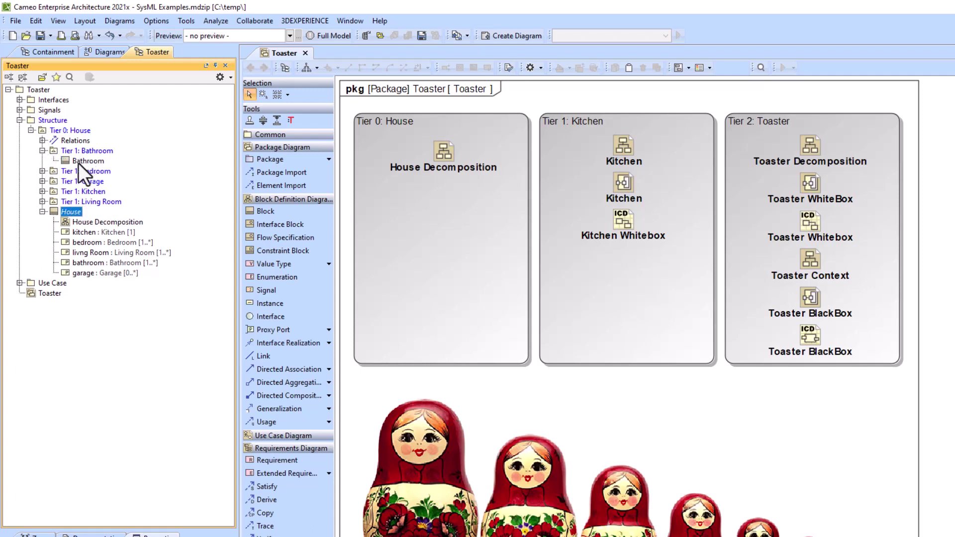
{"action": "left_click", "coordinate": [43, 171]}
{"action": "left_click", "coordinate": [42, 191]}
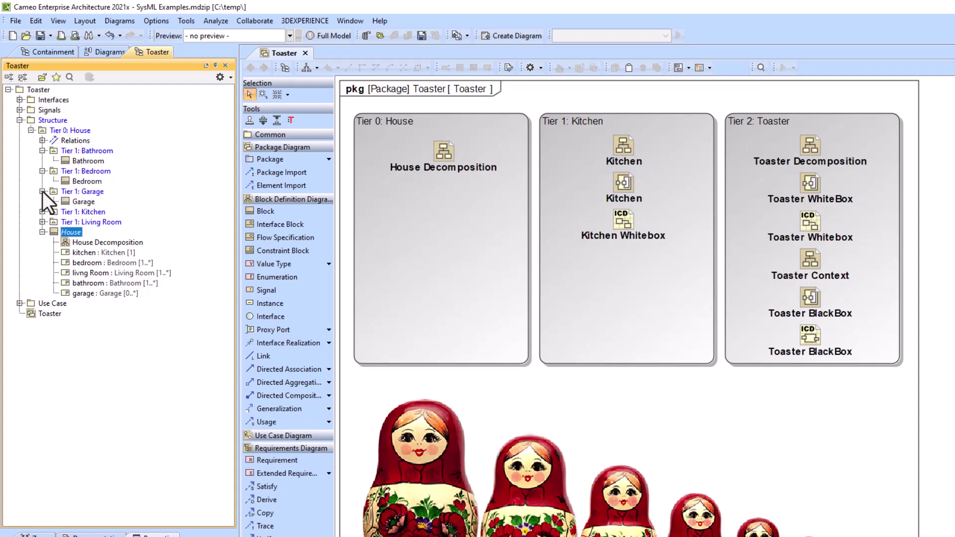
{"action": "left_click", "coordinate": [42, 212]}
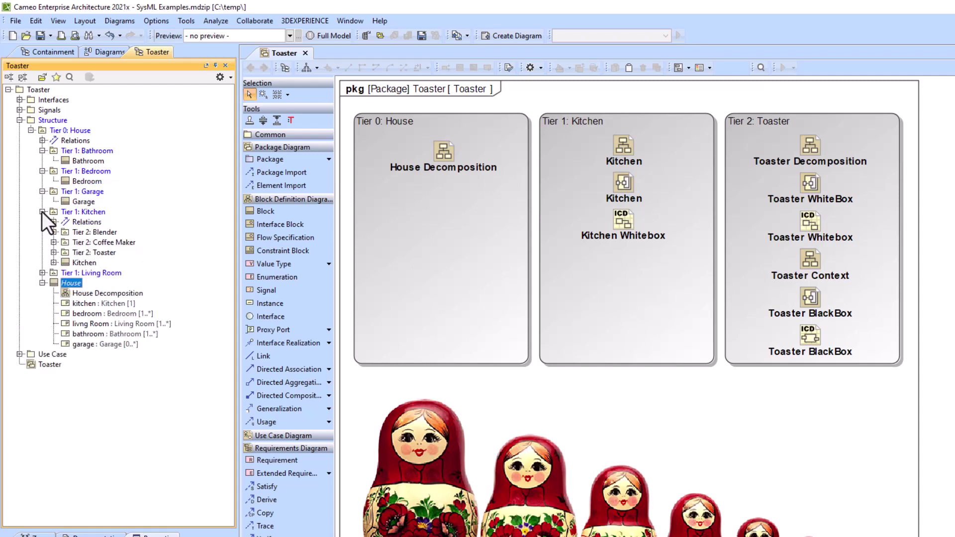
{"action": "left_click", "coordinate": [77, 152]}
{"action": "left_click", "coordinate": [54, 263]}
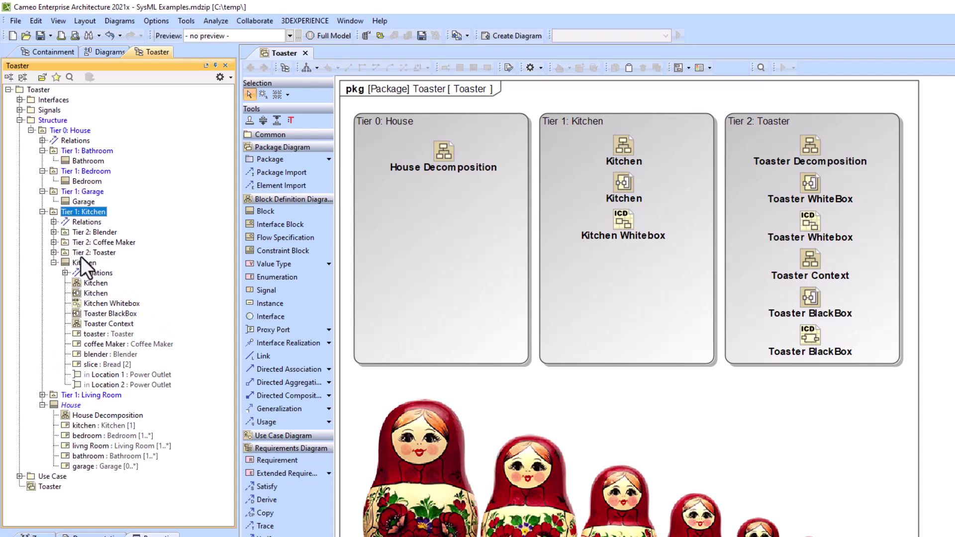
{"action": "left_click", "coordinate": [104, 242]}
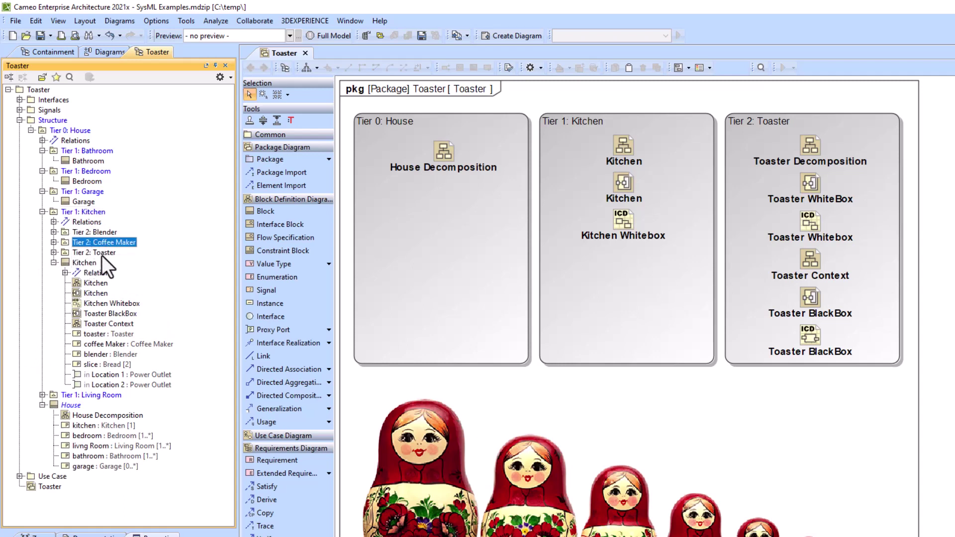
{"action": "left_click", "coordinate": [102, 253]}
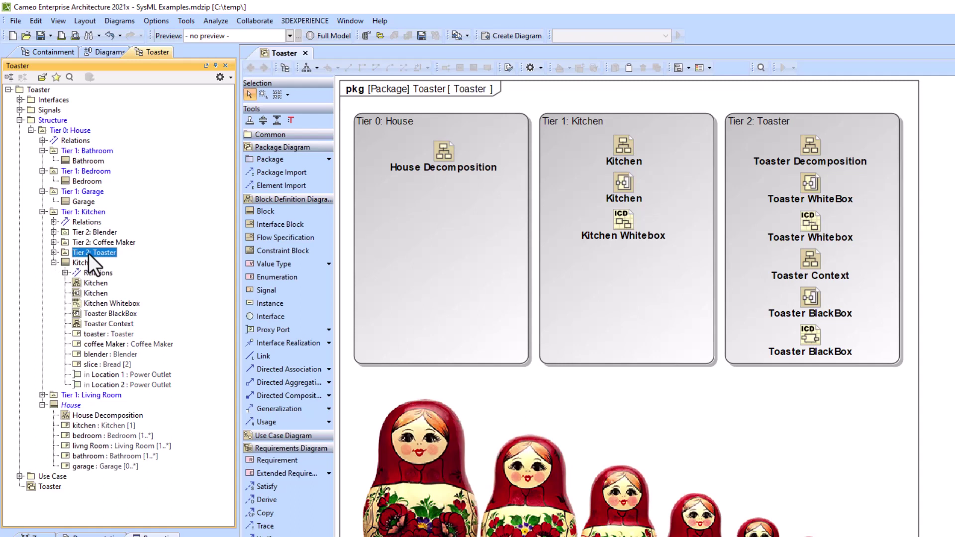
{"action": "left_click", "coordinate": [54, 253]}
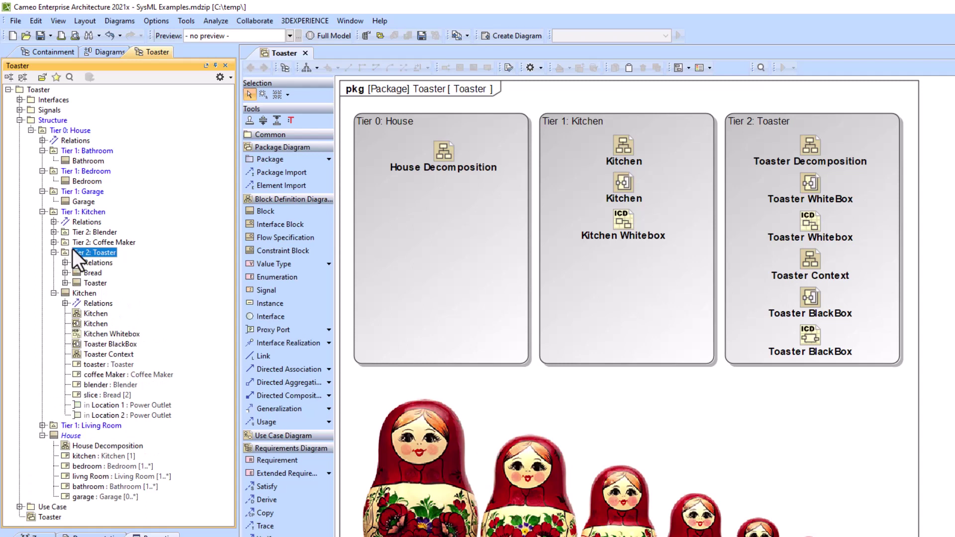
{"action": "left_click", "coordinate": [54, 294]}
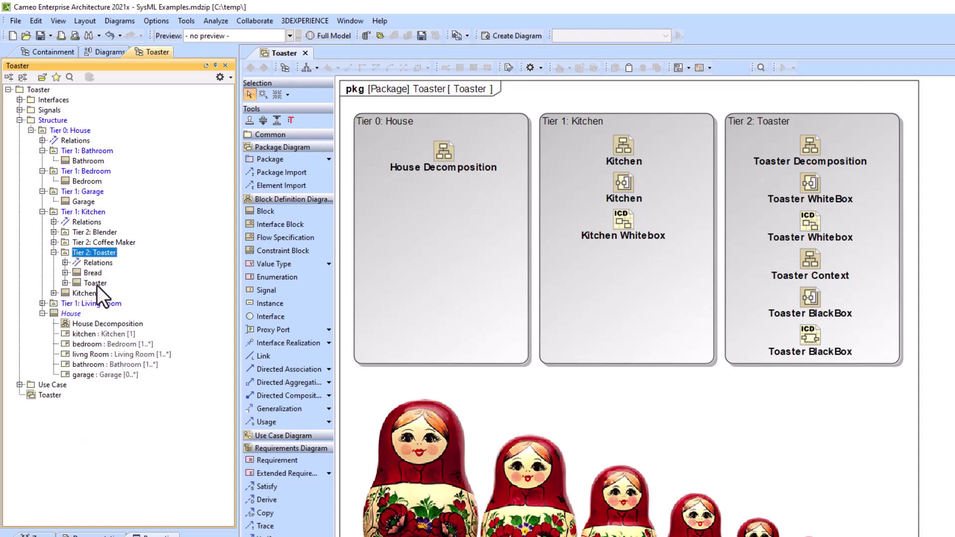
{"action": "left_click", "coordinate": [65, 284]}
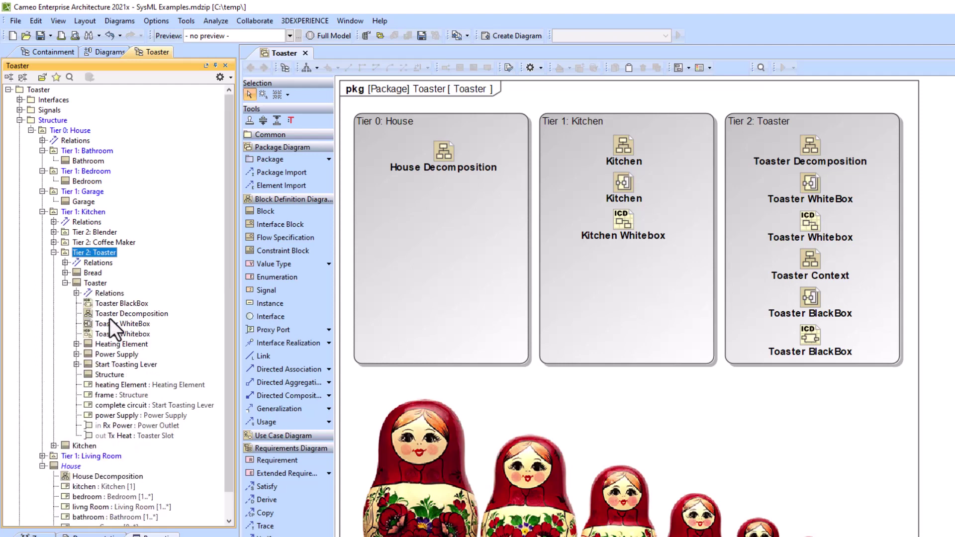
{"action": "left_click", "coordinate": [53, 252]}
Collapse the Tier 1: Kitchen, Garage, Bedroom and Bathroom branches
{"action": "left_click", "coordinate": [43, 211]}
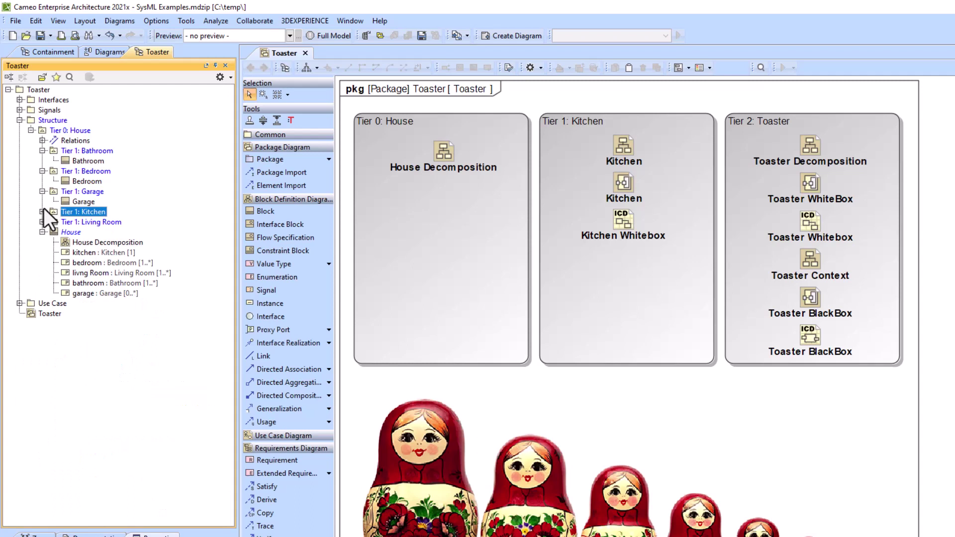
{"action": "left_click", "coordinate": [43, 192]}
{"action": "left_click", "coordinate": [43, 172]}
{"action": "left_click", "coordinate": [42, 151]}
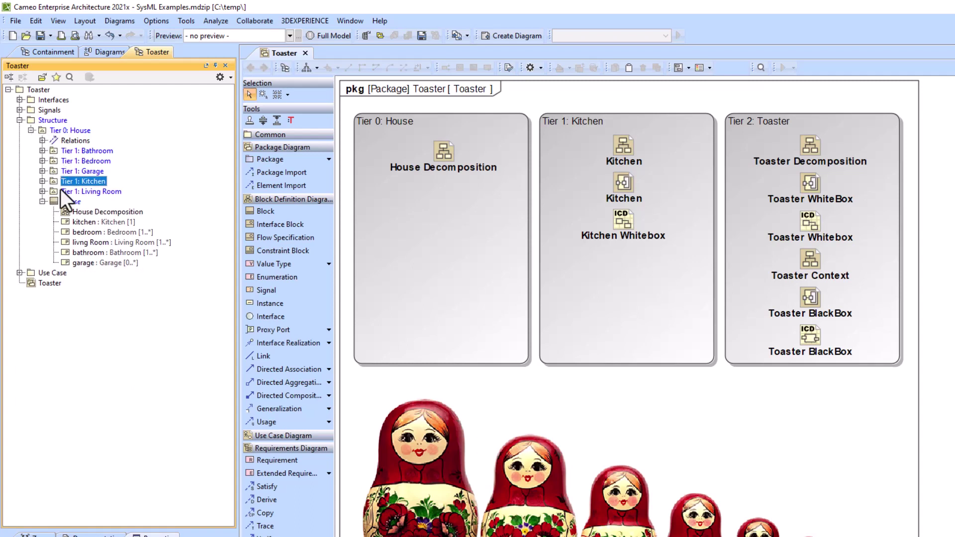
Bring up the Tier 1: Kitchen package's Project Usages options, then dismiss them without exporting
{"action": "right_click", "coordinate": [71, 182]}
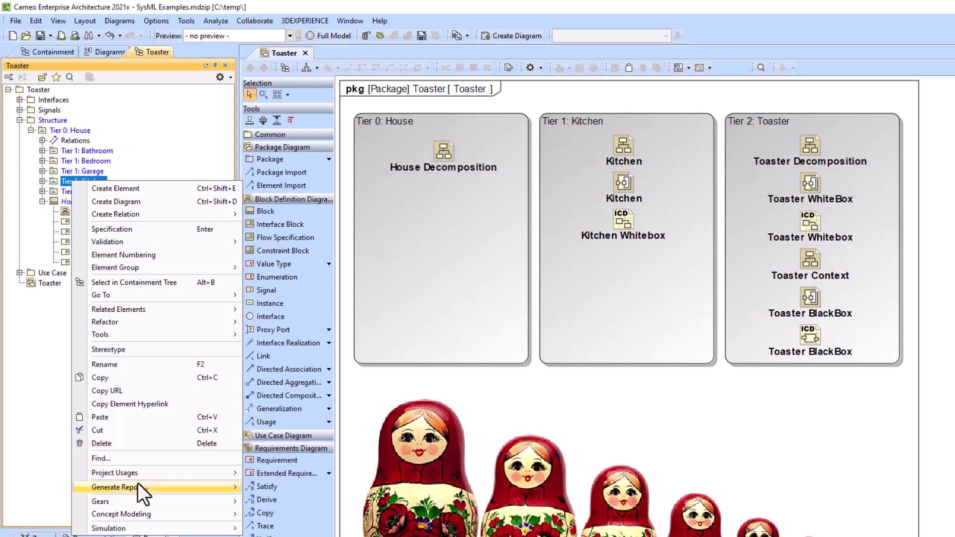
{"action": "mouse_move", "coordinate": [139, 470]}
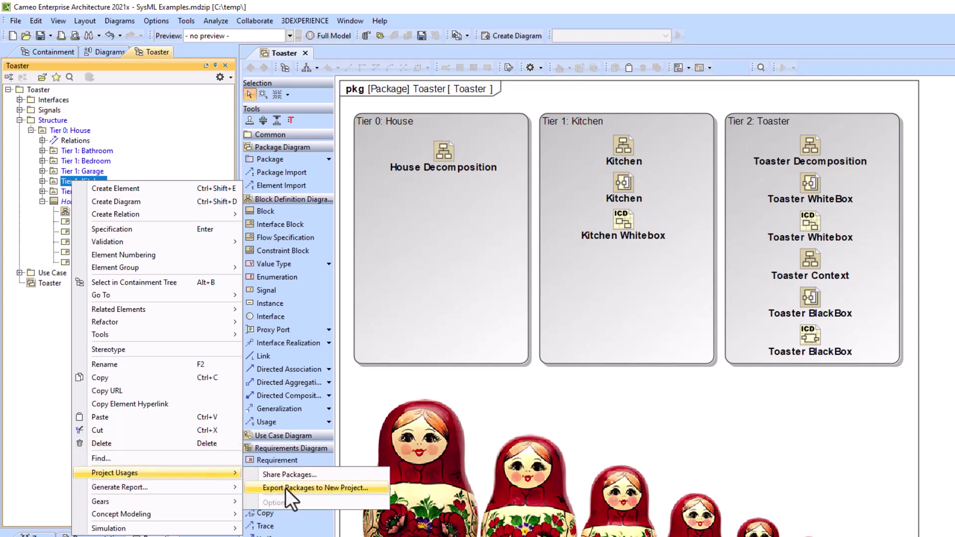
{"action": "left_click", "coordinate": [40, 360]}
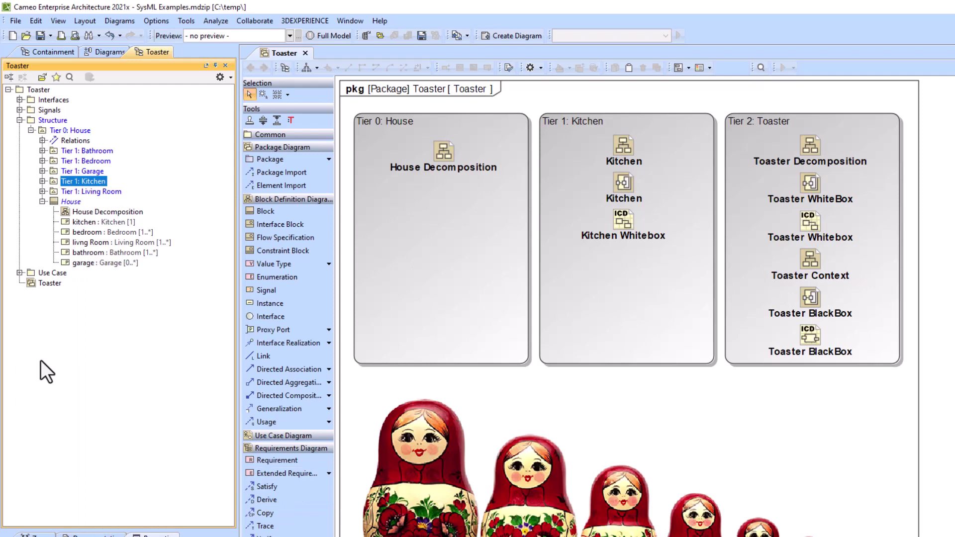